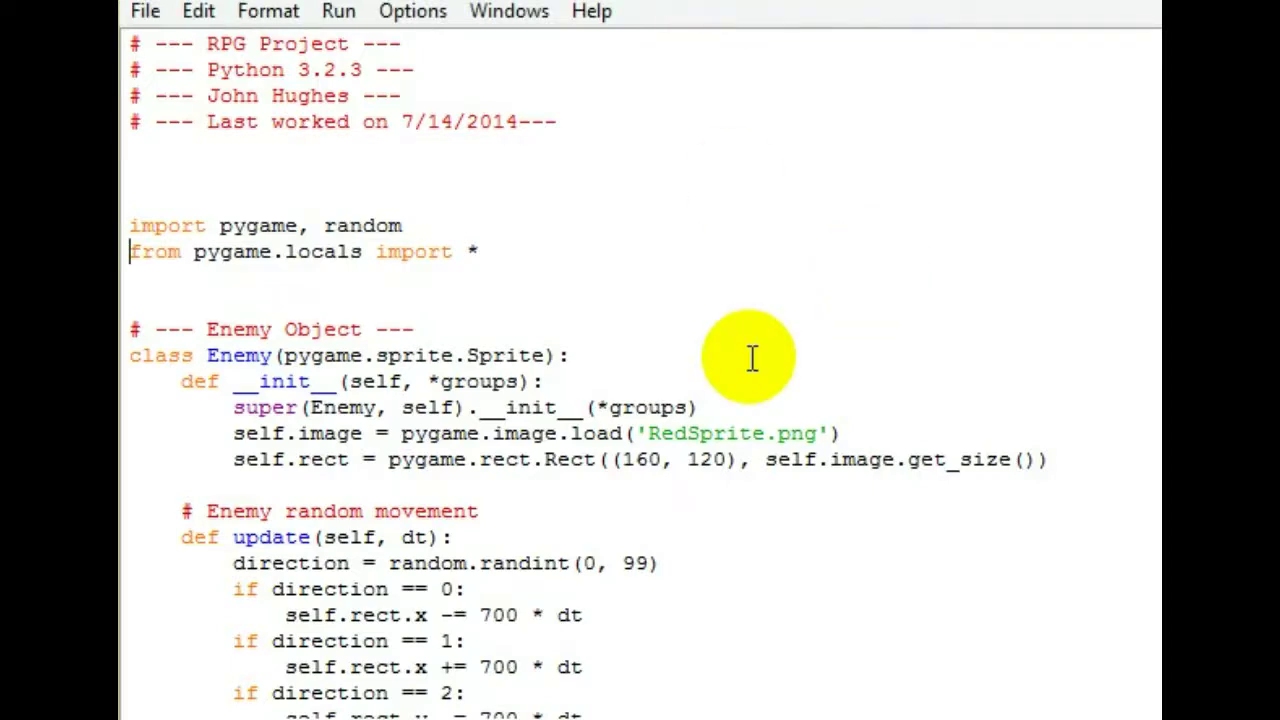
Run the RPG script, move the game window into place, and step the blue knight down
{"action": "key", "text": "F5"}
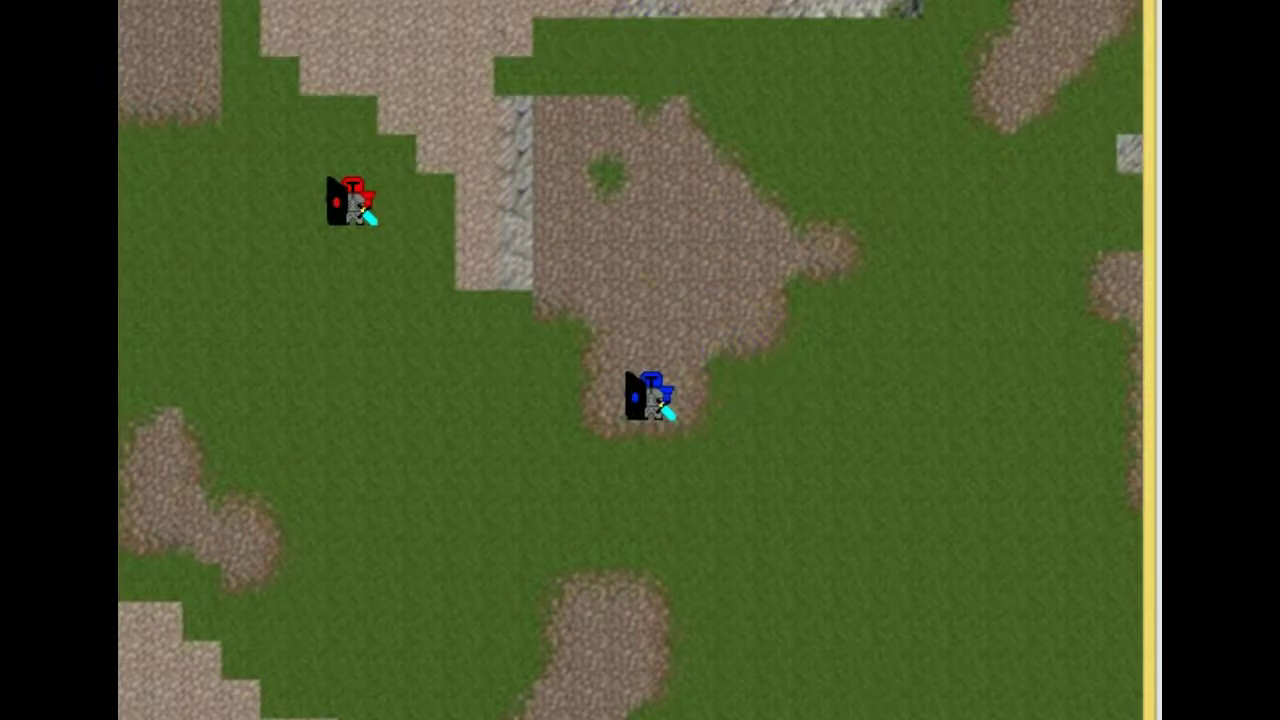
{"action": "left_click_drag", "start_coordinate": [666, 0], "coordinate": [678, 2]}
{"action": "key", "text": "Down"}
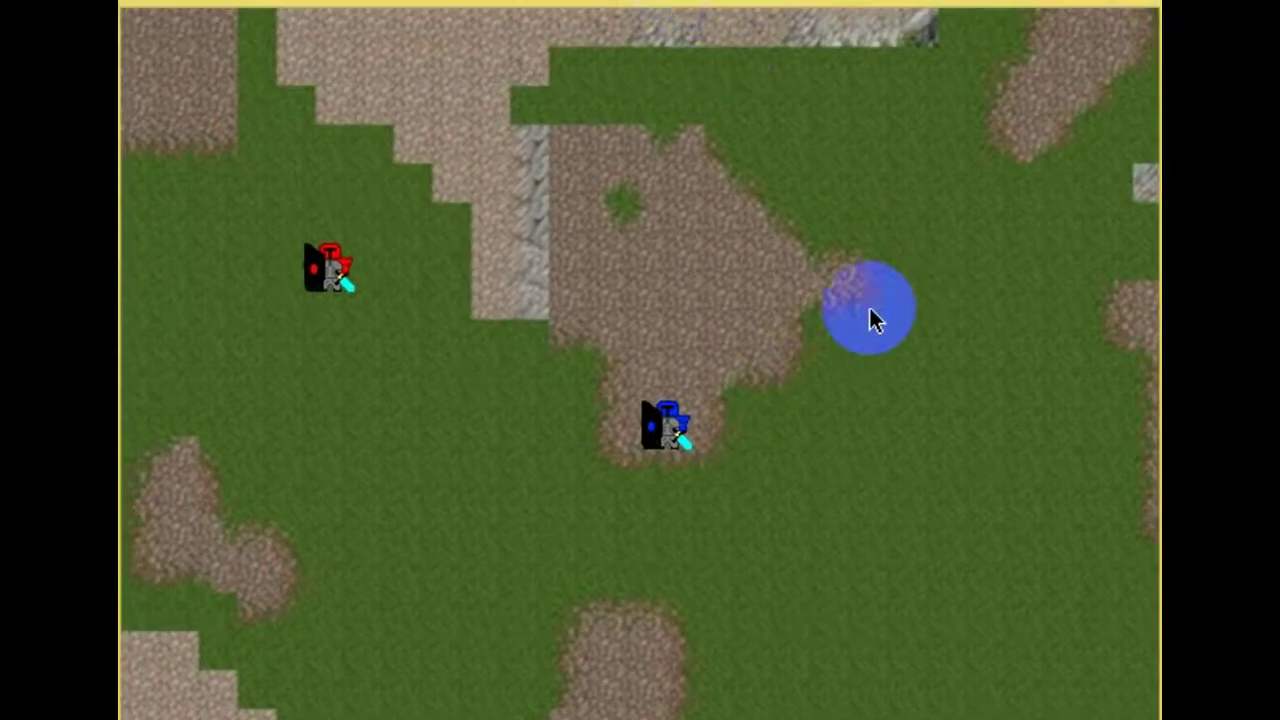
{"action": "key", "text": "Down"}
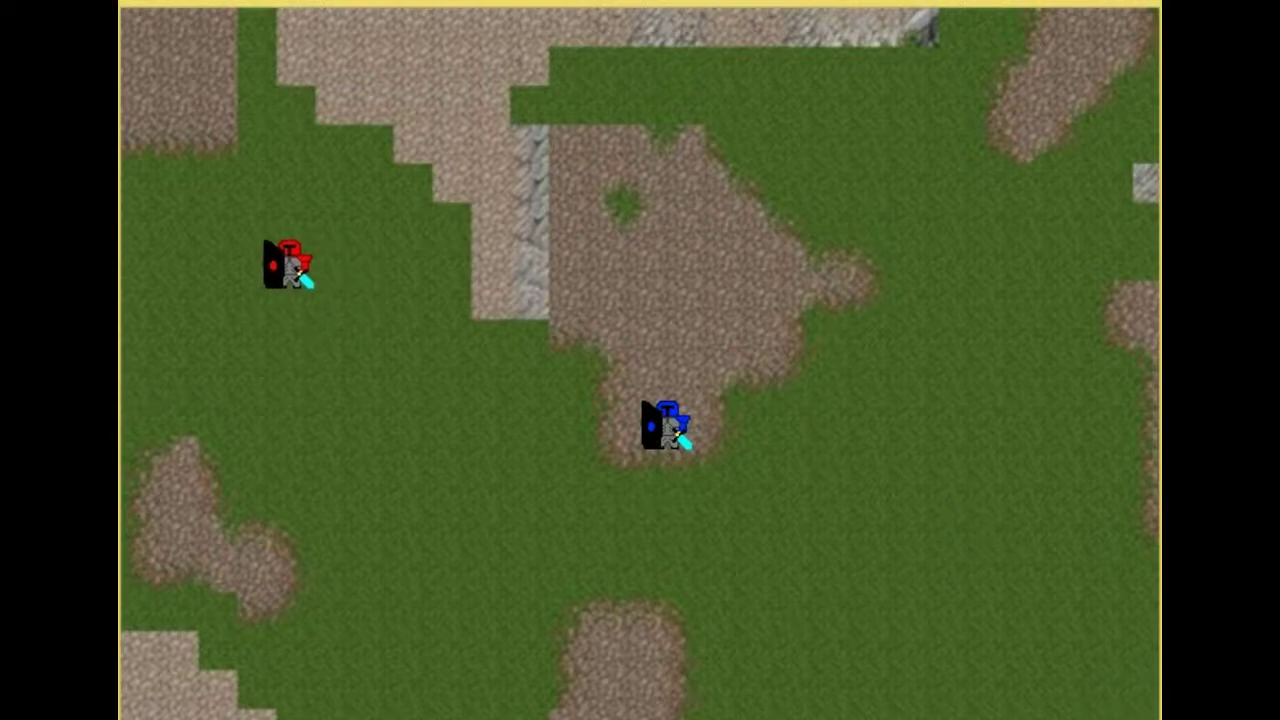
Walk the blue knight left, up, right and down across the tile map
{"action": "key", "text": "Left"}
{"action": "key", "text": "Left"}
{"action": "key", "text": "Left"}
{"action": "key", "text": "Up"}
{"action": "key", "text": "Up"}
{"action": "key", "text": "Up"}
{"action": "key", "text": "Right"}
{"action": "key", "text": "Right"}
{"action": "key", "text": "Right"}
{"action": "key", "text": "Down"}
{"action": "key", "text": "Down"}
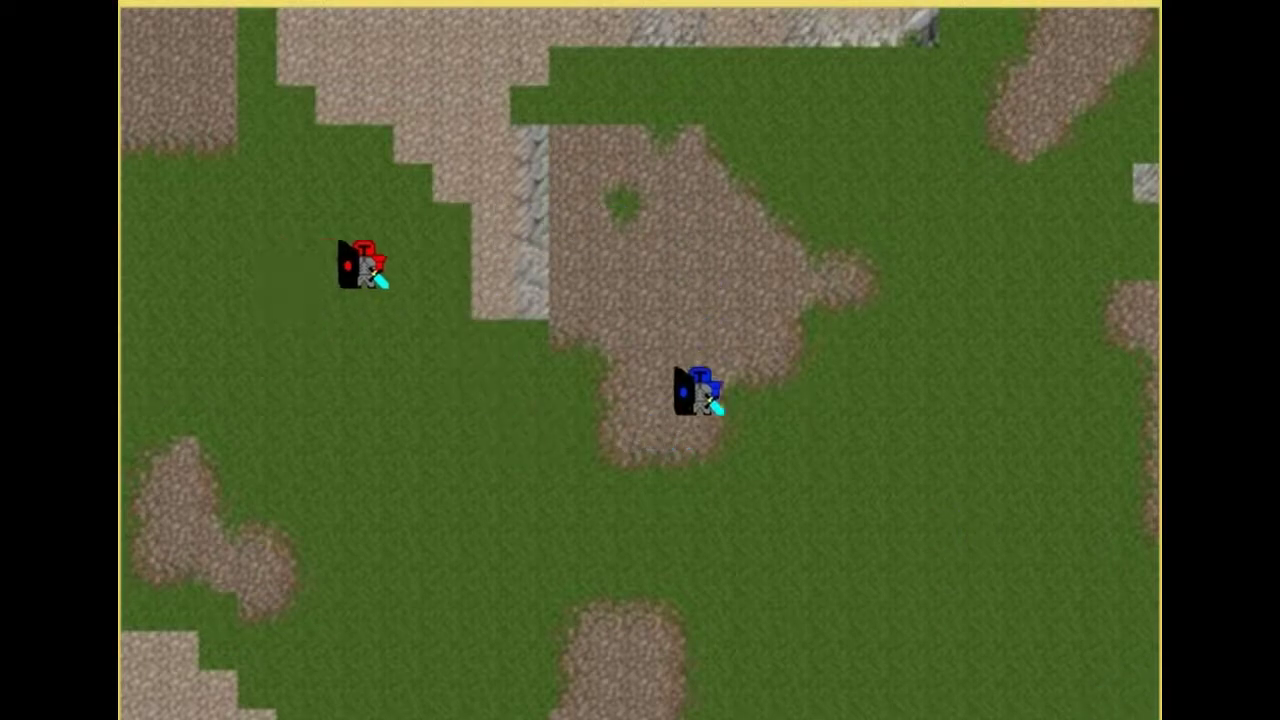
{"action": "key", "text": "Left"}
{"action": "key", "text": "Up"}
{"action": "key", "text": "d"}
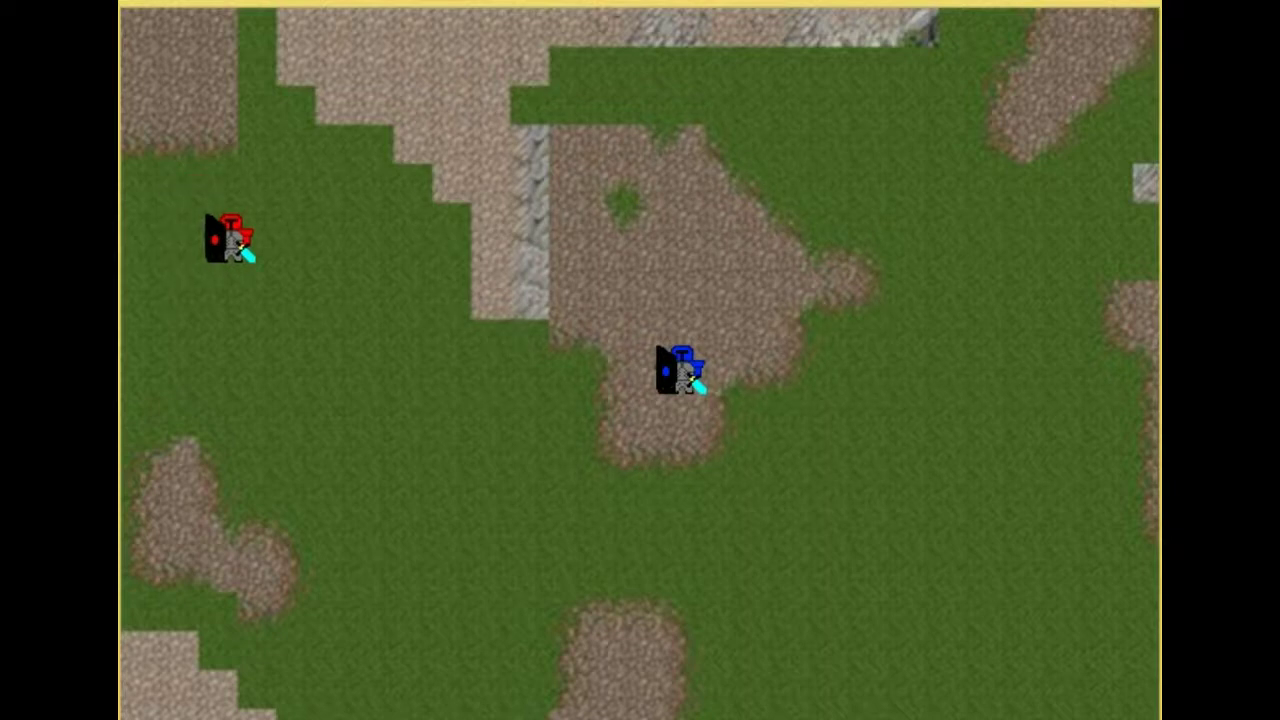
{"action": "key", "text": "Left"}
{"action": "key", "text": "Left"}
{"action": "key", "text": "Up"}
{"action": "key", "text": "Up"}
{"action": "key", "text": "Left"}
{"action": "key", "text": "Left"}
{"action": "key", "text": "Down"}
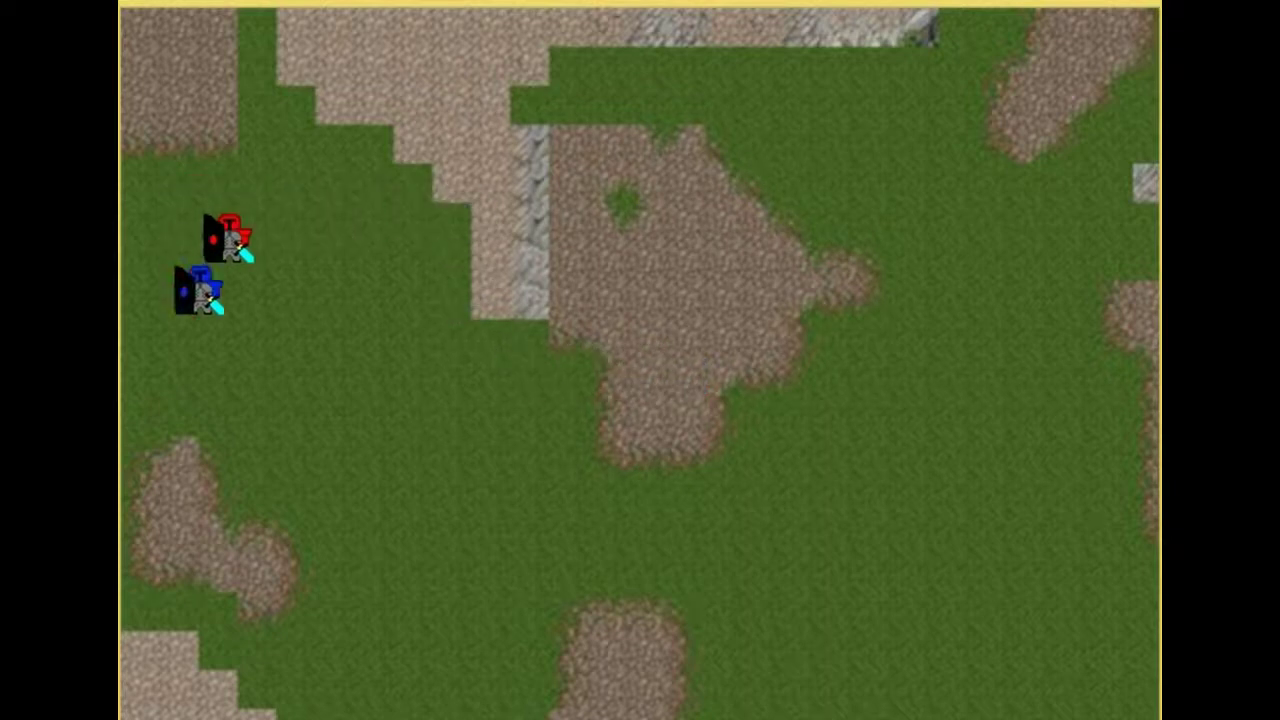
Steer the blue knight around beside the red enemy
{"action": "key", "text": "Right"}
{"action": "key", "text": "Right"}
{"action": "key", "text": "Up"}
{"action": "key", "text": "Left"}
{"action": "key", "text": "Right"}
{"action": "key", "text": "Right"}
{"action": "key", "text": "Down"}
{"action": "key", "text": "Left"}
{"action": "key", "text": "Left"}
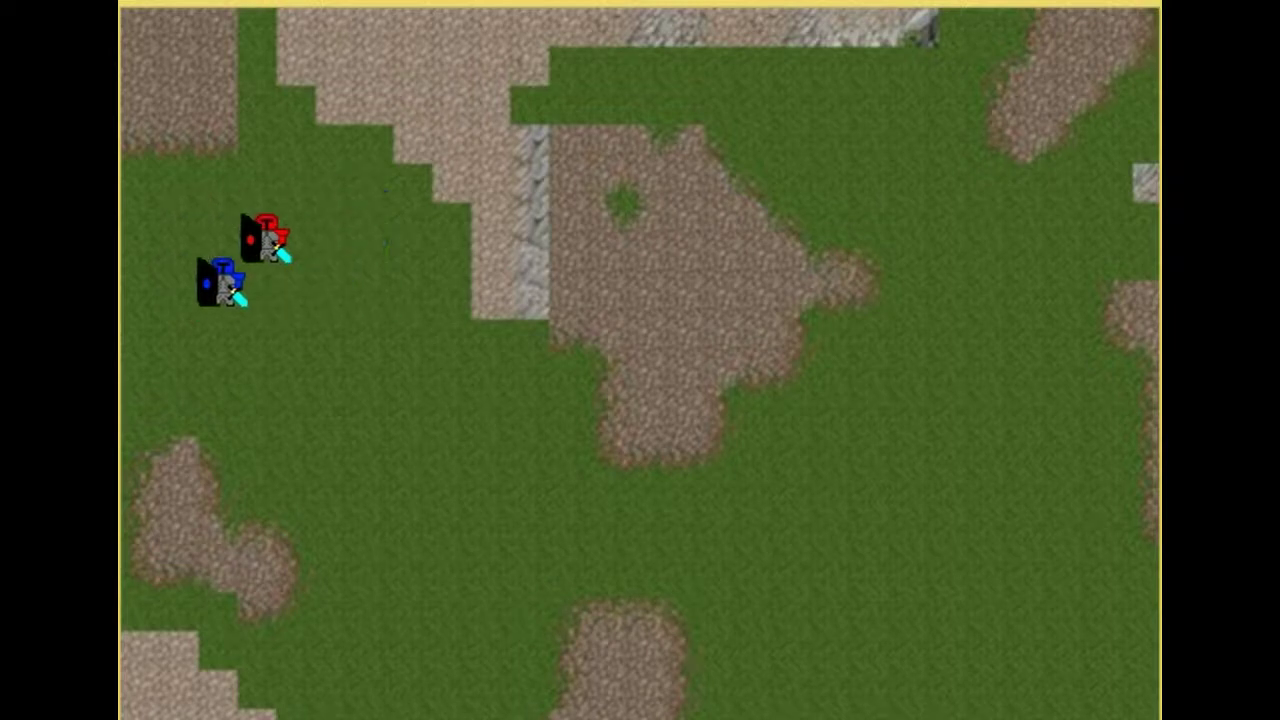
Walk the blue knight across the map to the lower right
{"action": "key", "text": "Up"}
{"action": "key", "text": "Up"}
{"action": "key", "text": "Right"}
{"action": "key", "text": "Right"}
{"action": "key", "text": "Right"}
{"action": "key", "text": "Right"}
{"action": "key", "text": "Right"}
{"action": "key", "text": "Right"}
{"action": "key", "text": "Down"}
{"action": "key", "text": "Down"}
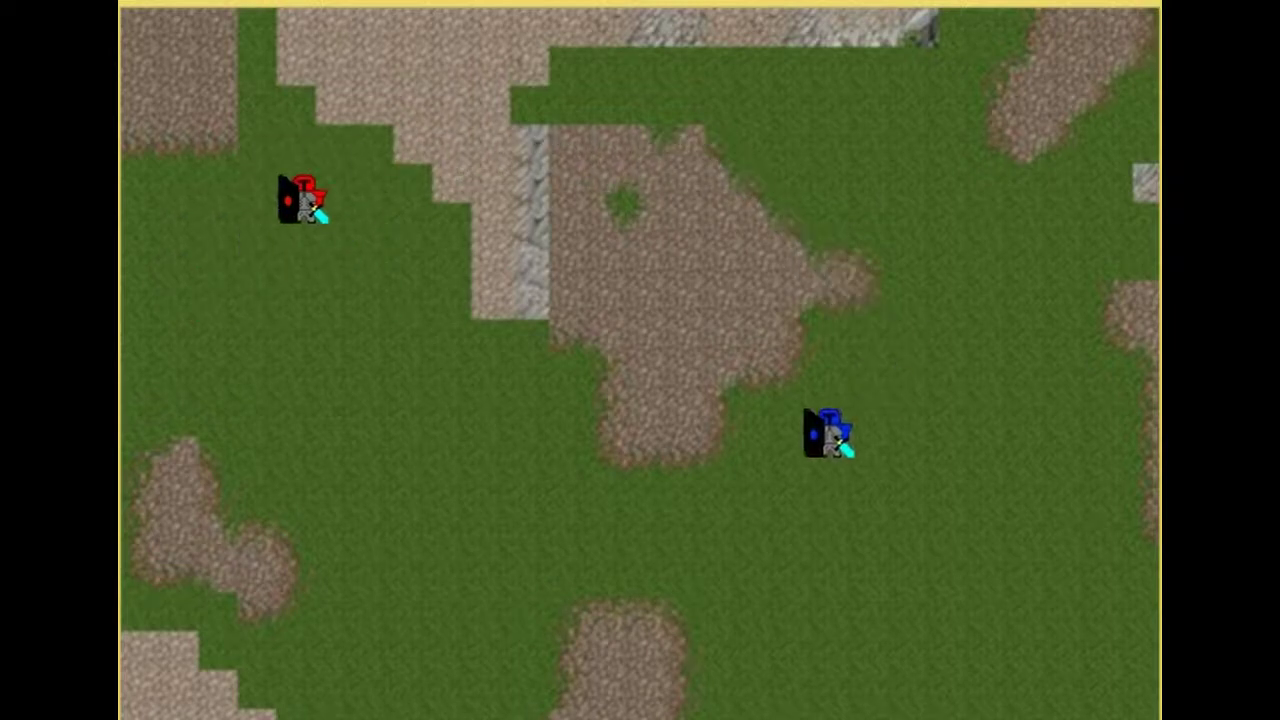
Walk the blue knight back up and left toward the map centre
{"action": "key", "text": "Up"}
{"action": "key", "text": "Left"}
{"action": "key", "text": "Up"}
{"action": "key", "text": "Up"}
{"action": "key", "text": "Left"}
{"action": "key", "text": "Left"}
{"action": "key", "text": "Down"}
{"action": "key", "text": "Down"}
{"action": "key", "text": "Right"}
{"action": "key", "text": "Right"}
{"action": "key", "text": "Up"}
Steer the blue knight around the central area and onto the dirt patch
{"action": "key", "text": "Up"}
{"action": "key", "text": "Right"}
{"action": "key", "text": "Down"}
{"action": "key", "text": "Down"}
{"action": "key", "text": "Left"}
{"action": "key", "text": "Up"}
{"action": "key", "text": "Down"}
{"action": "key", "text": "Right"}
{"action": "key", "text": "Down"}
{"action": "key", "text": "Left"}
{"action": "key", "text": "Up"}
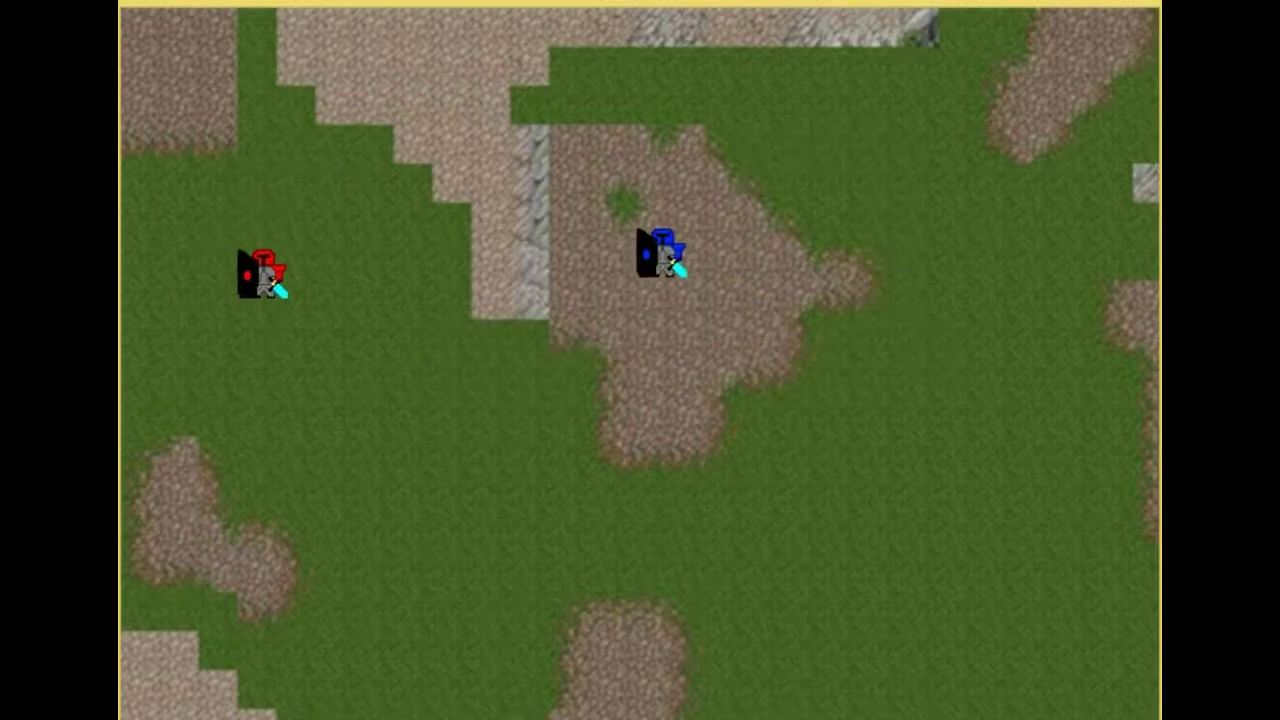